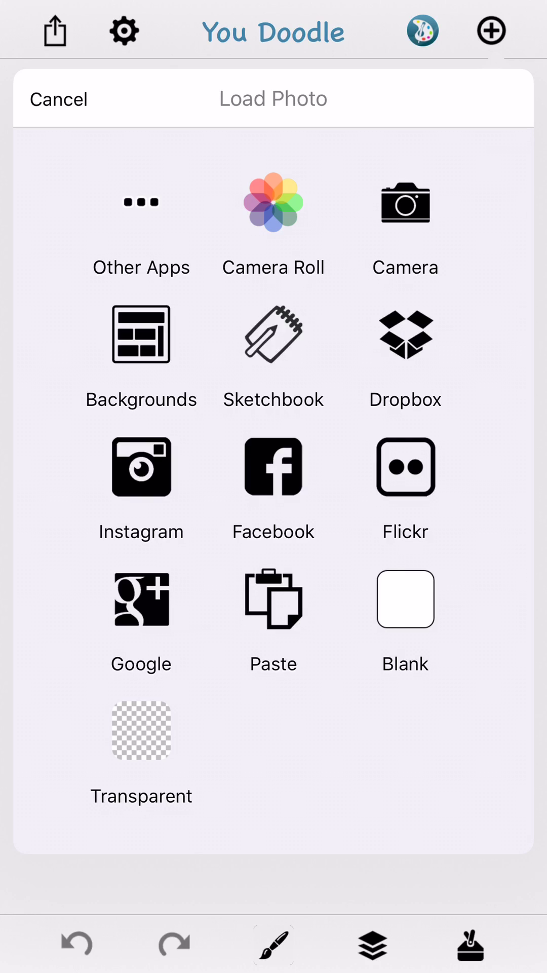
Load the saved Cat drawing from the Sketchbook and accept the crop
{"action": "left_click", "coordinate": [274, 350]}
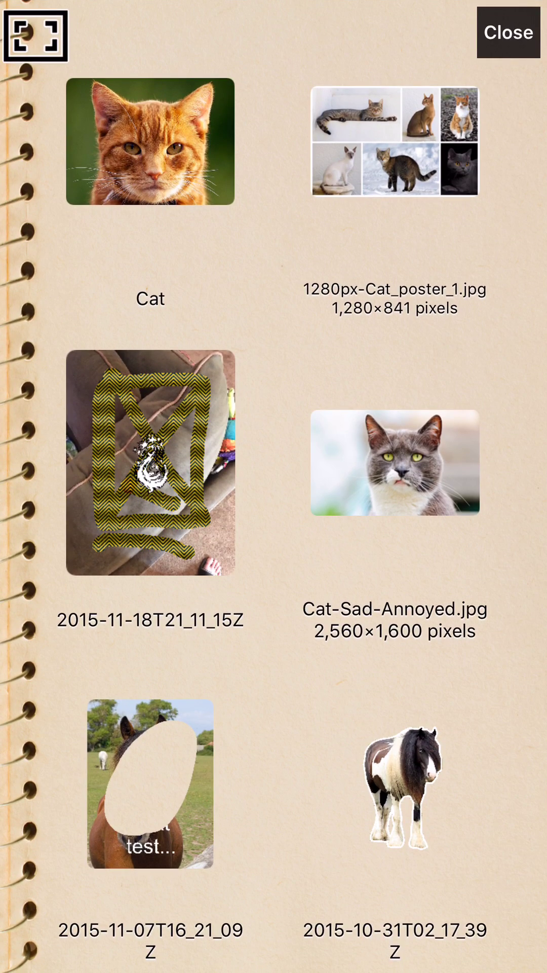
{"action": "left_click", "coordinate": [146, 141]}
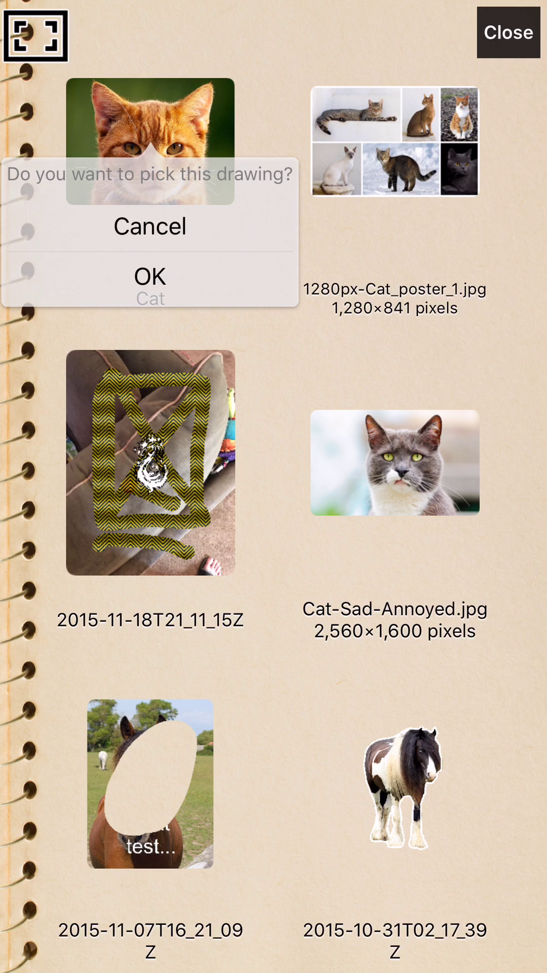
{"action": "left_click", "coordinate": [149, 276]}
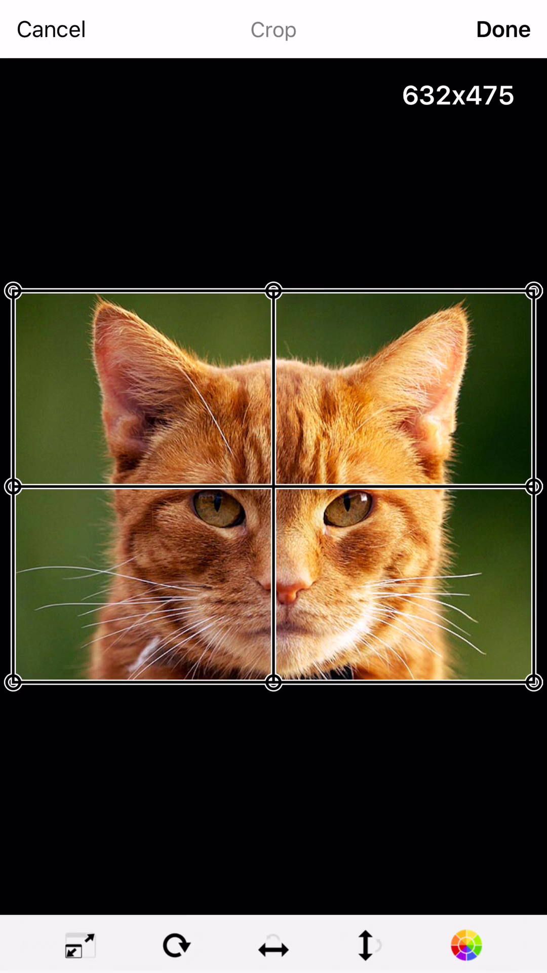
{"action": "left_click", "coordinate": [503, 29]}
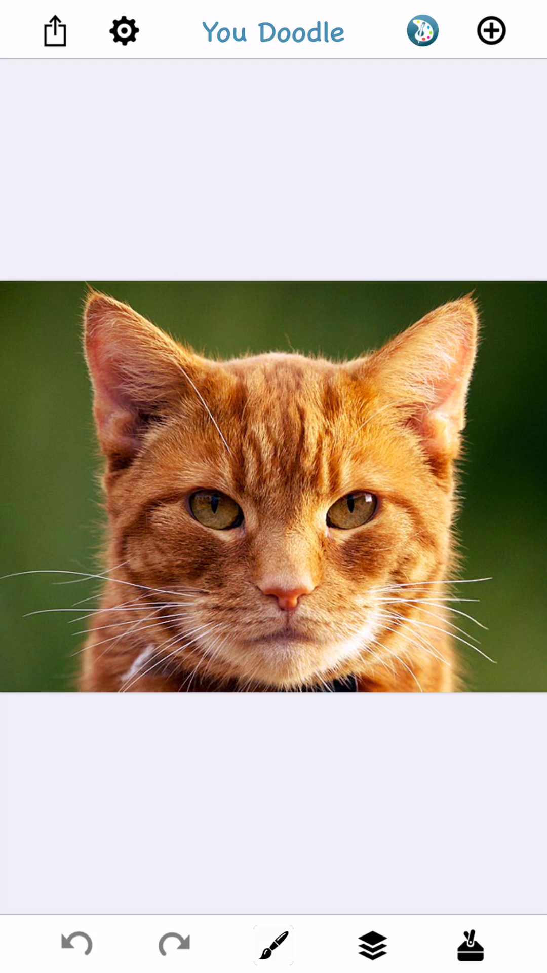
Inspect the foreground and background layers without changing anything
{"action": "left_click", "coordinate": [372, 945]}
{"action": "left_click", "coordinate": [440, 768]}
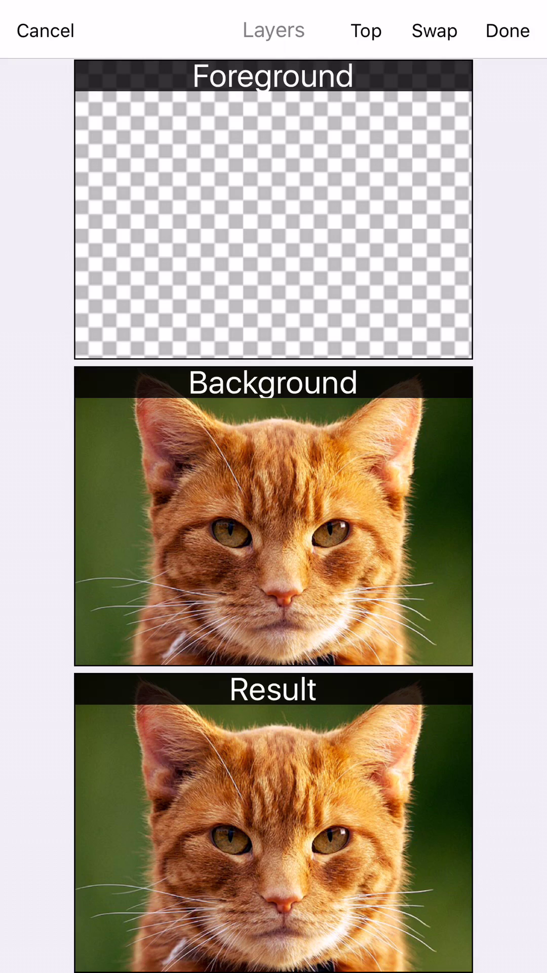
{"action": "left_click", "coordinate": [45, 30]}
Draw a white test scribble, erase it, then switch back to the brush
{"action": "left_click_drag", "start_coordinate": [236, 334], "coordinate": [296, 612]}
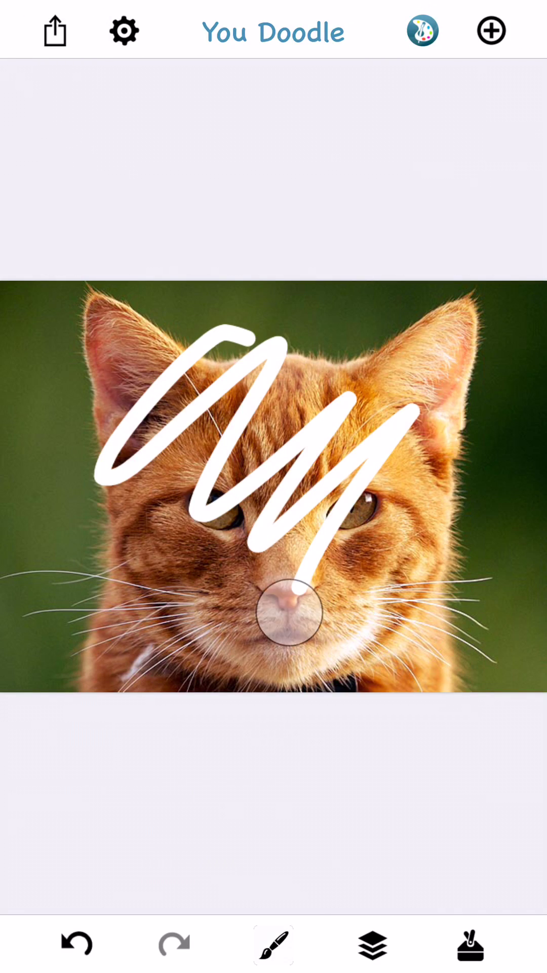
{"action": "left_click", "coordinate": [274, 943]}
{"action": "left_click", "coordinate": [103, 929]}
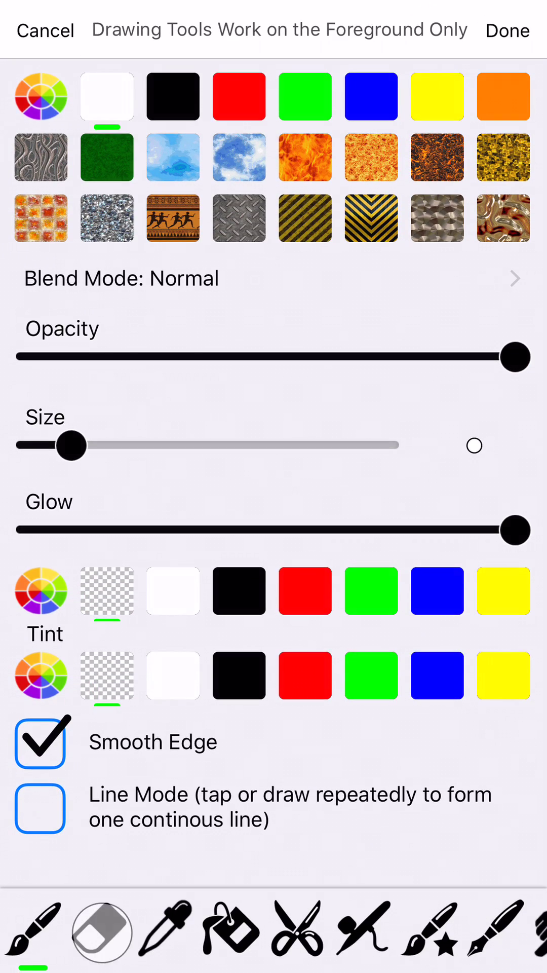
{"action": "left_click", "coordinate": [508, 30]}
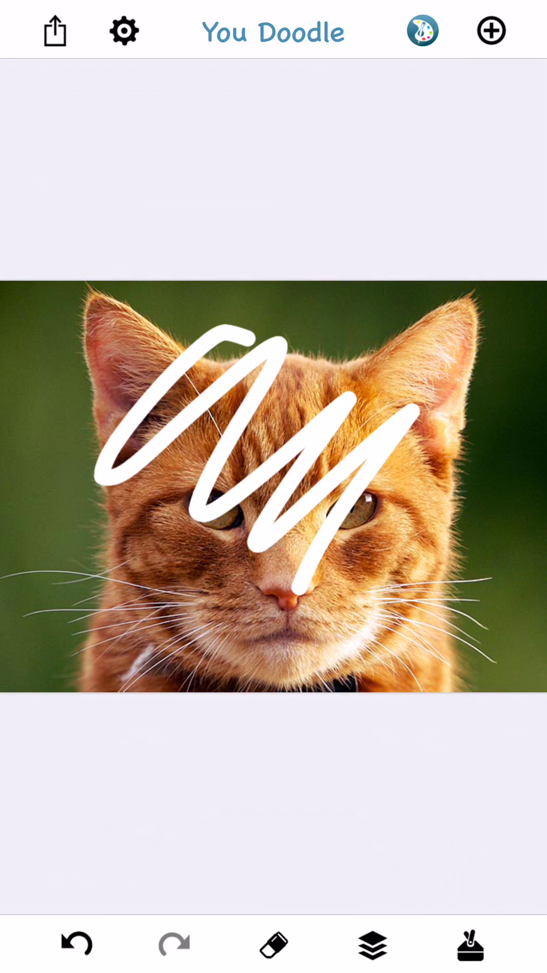
{"action": "mouse_move", "coordinate": [403, 425]}
{"action": "left_mouse_down"}
{"action": "mouse_move", "coordinate": [228, 372]}
{"action": "mouse_move", "coordinate": [221, 380]}
{"action": "left_mouse_up"}
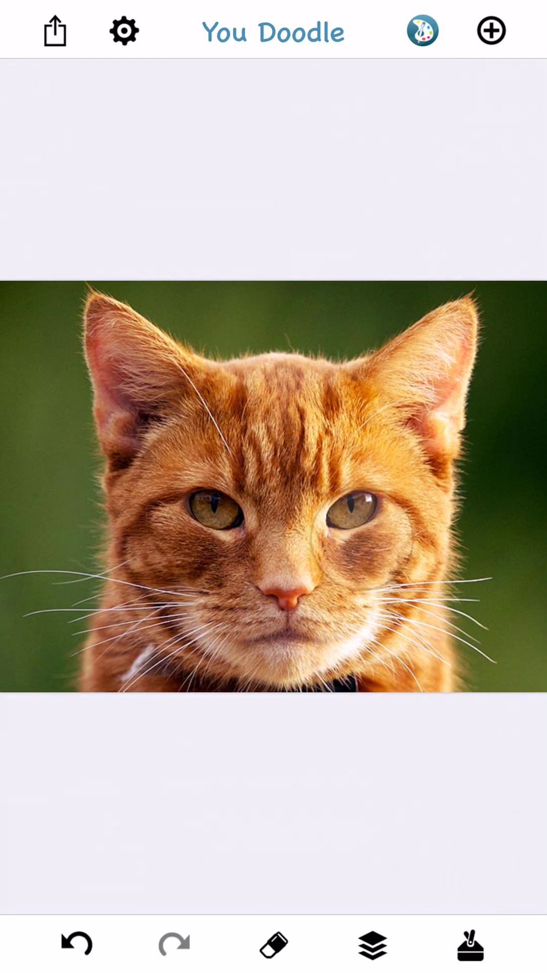
{"action": "left_click", "coordinate": [274, 944]}
{"action": "left_click", "coordinate": [34, 928]}
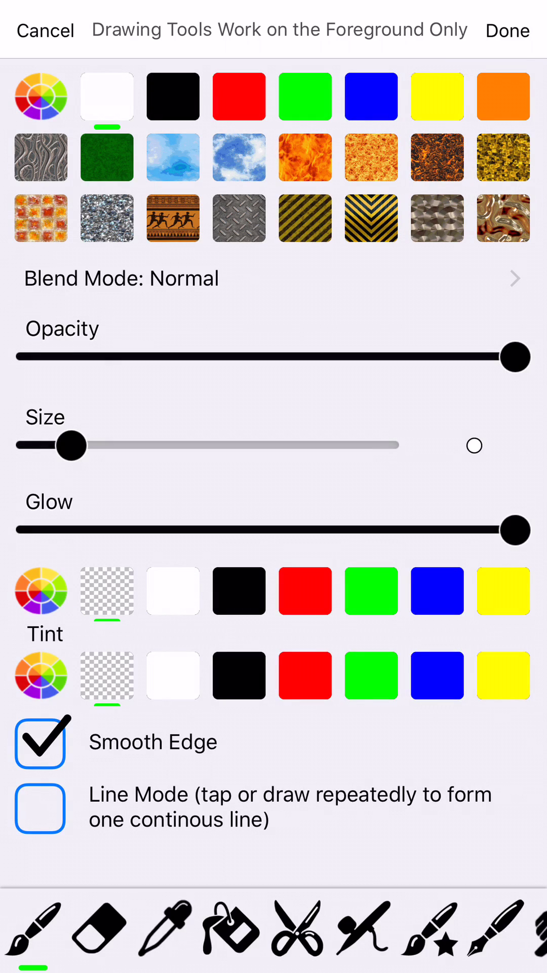
{"action": "left_click", "coordinate": [508, 31]}
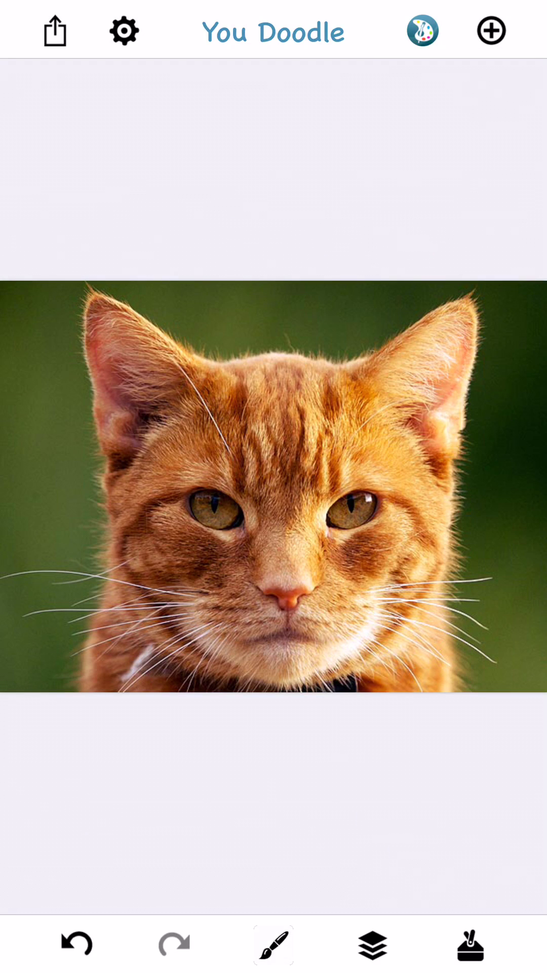
Trace a thick white line along the left ear's edge
{"action": "left_click", "coordinate": [274, 944]}
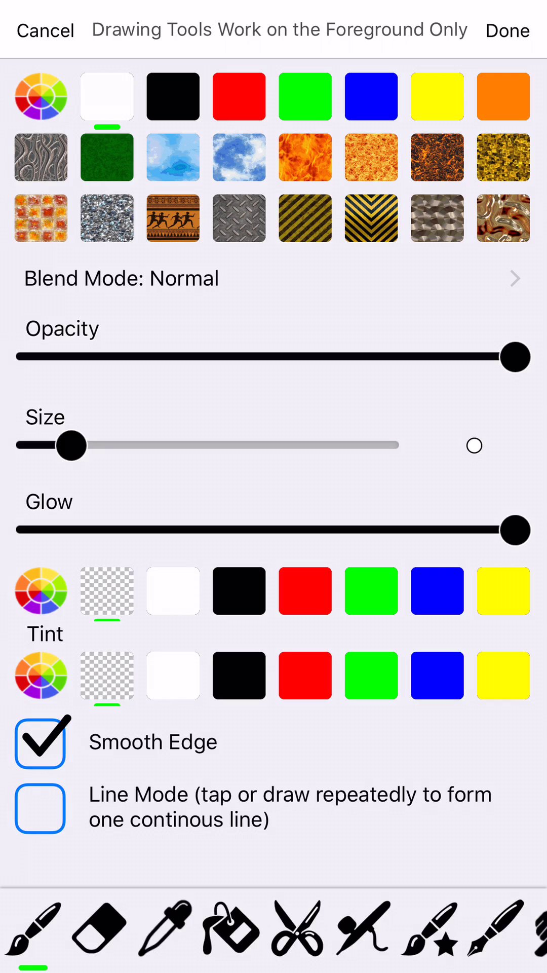
{"action": "left_click", "coordinate": [508, 30]}
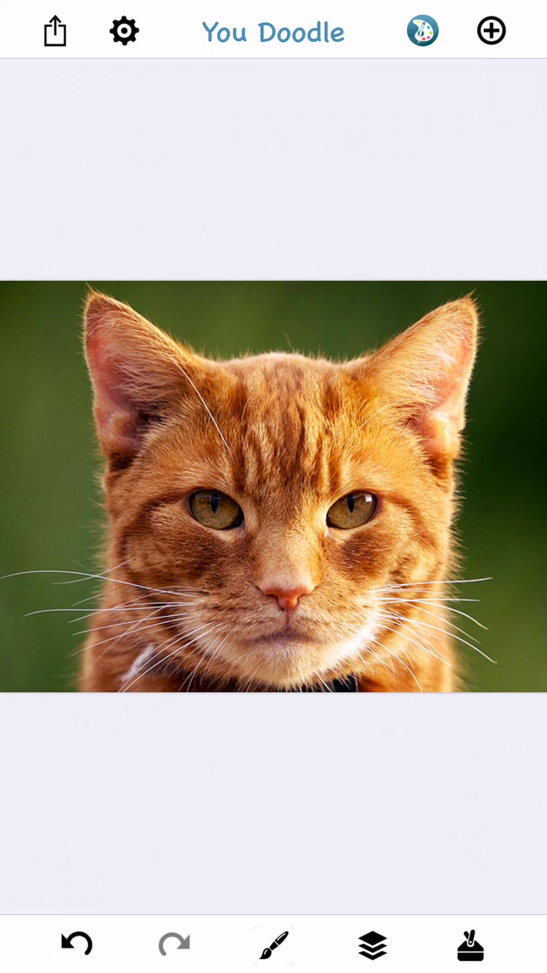
{"action": "scroll", "coordinate": [208, 338], "scroll_direction": "up", "scroll_amount": 5}
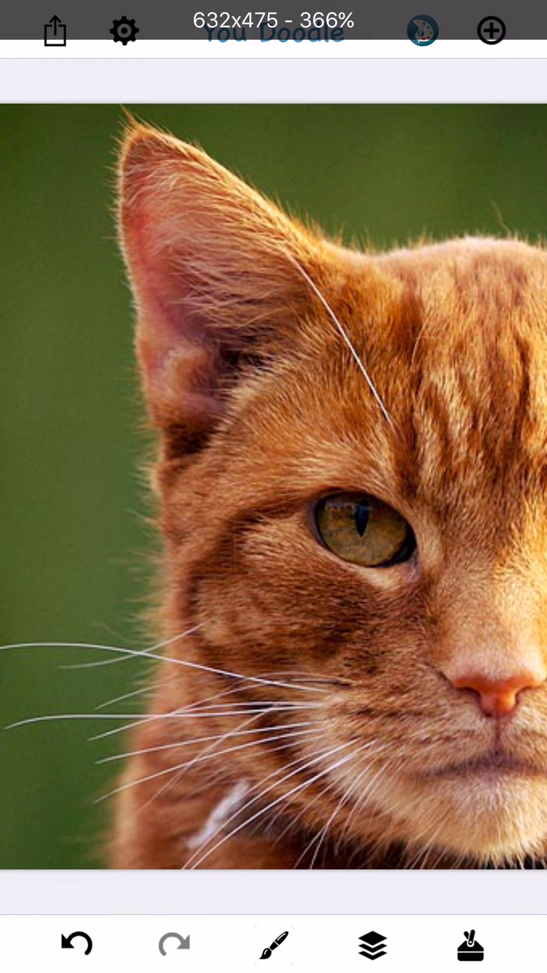
{"action": "left_click_drag", "start_coordinate": [145, 125], "coordinate": [358, 258]}
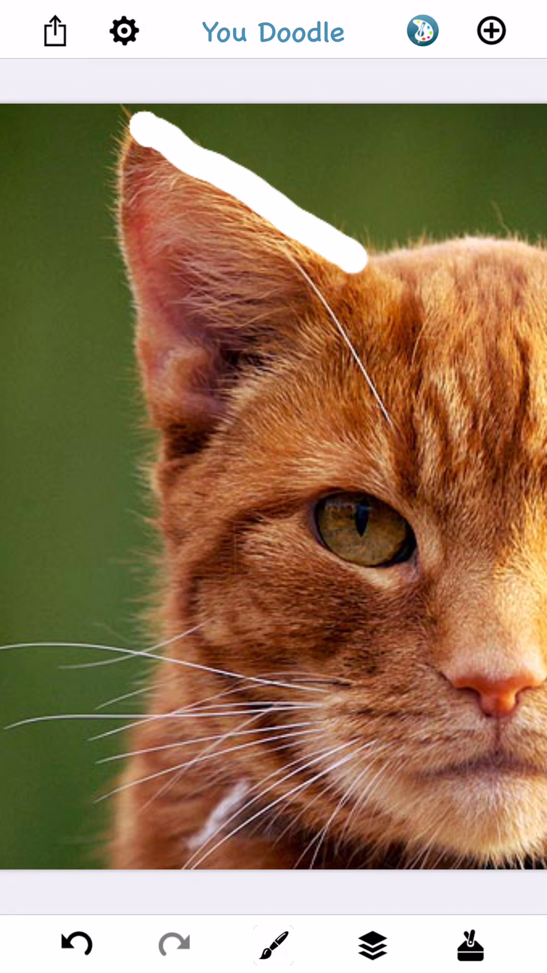
With line mode on, outline the head top, right ear and right side
{"action": "left_click", "coordinate": [273, 944]}
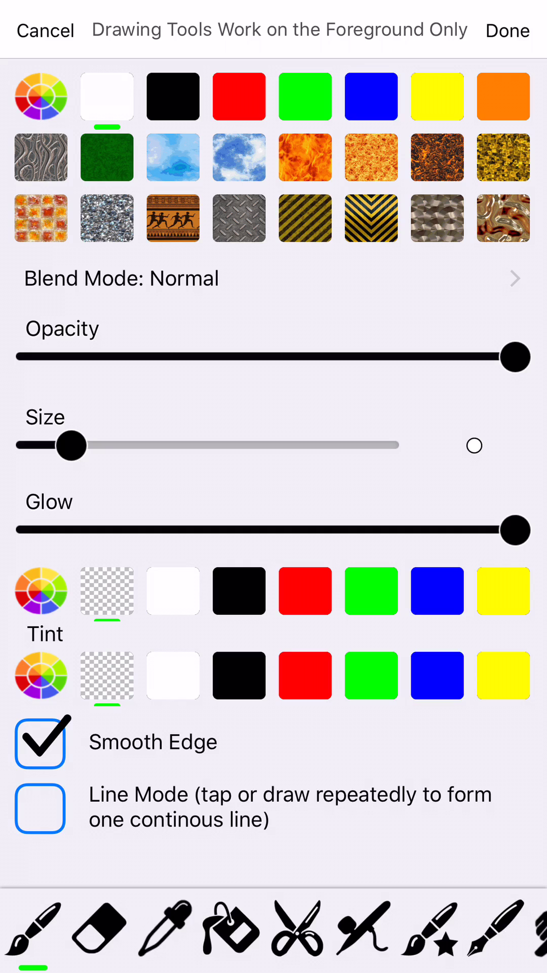
{"action": "left_click", "coordinate": [41, 808]}
{"action": "left_click", "coordinate": [508, 30]}
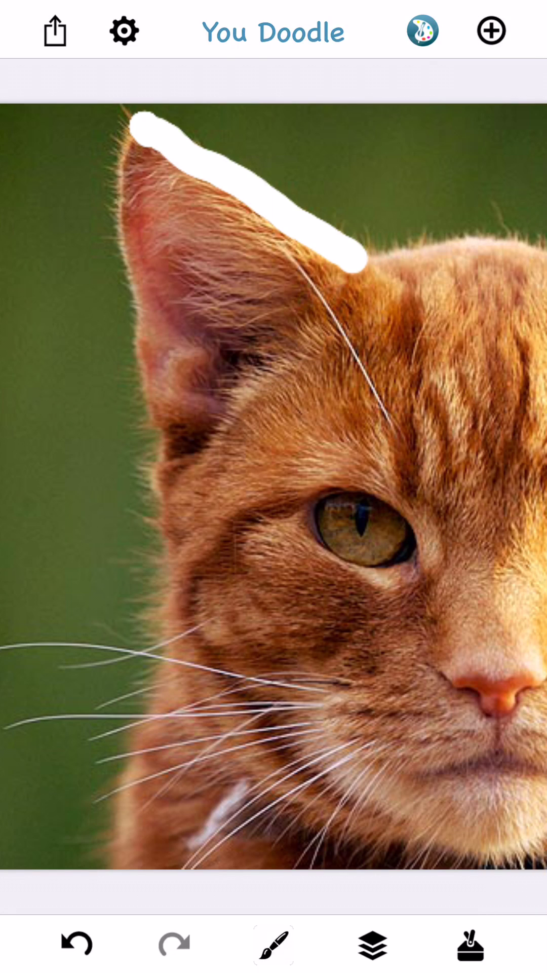
{"action": "scroll", "coordinate": [156, 477], "scroll_direction": "down", "scroll_amount": 3}
{"action": "left_click_drag", "start_coordinate": [137, 259], "coordinate": [418, 250]}
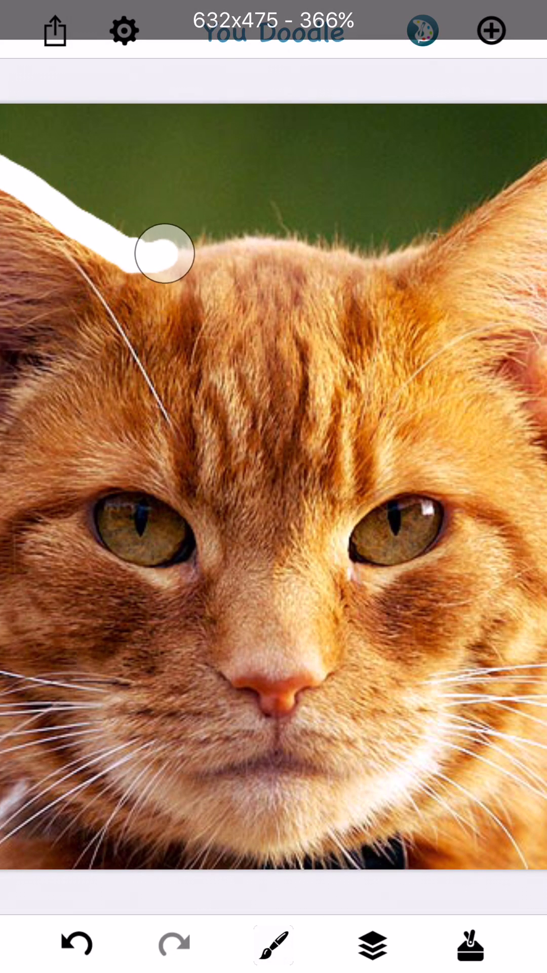
{"action": "scroll", "coordinate": [228, 433], "scroll_direction": "right", "scroll_amount": 5}
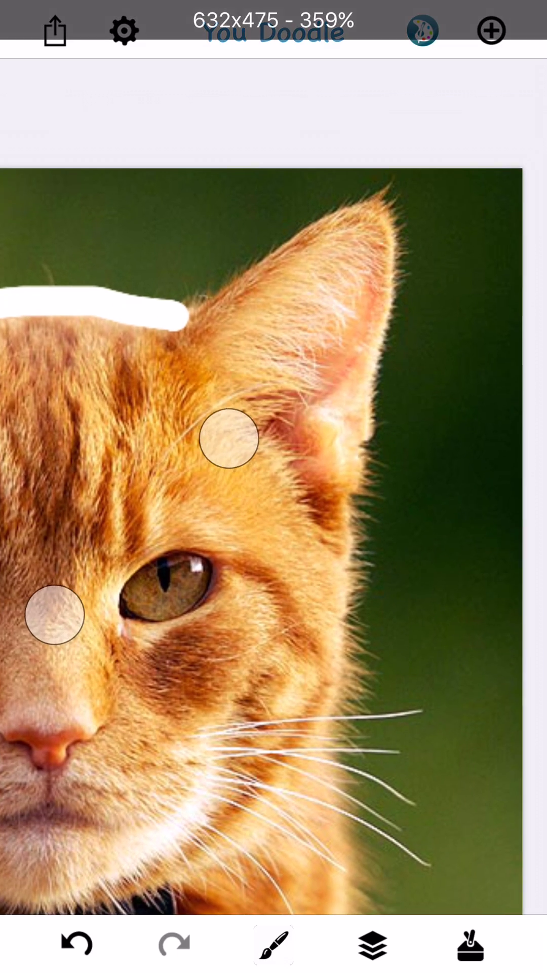
{"action": "mouse_move", "coordinate": [213, 259]}
{"action": "left_mouse_down"}
{"action": "mouse_move", "coordinate": [384, 460]}
{"action": "mouse_move", "coordinate": [372, 753]}
{"action": "left_mouse_up"}
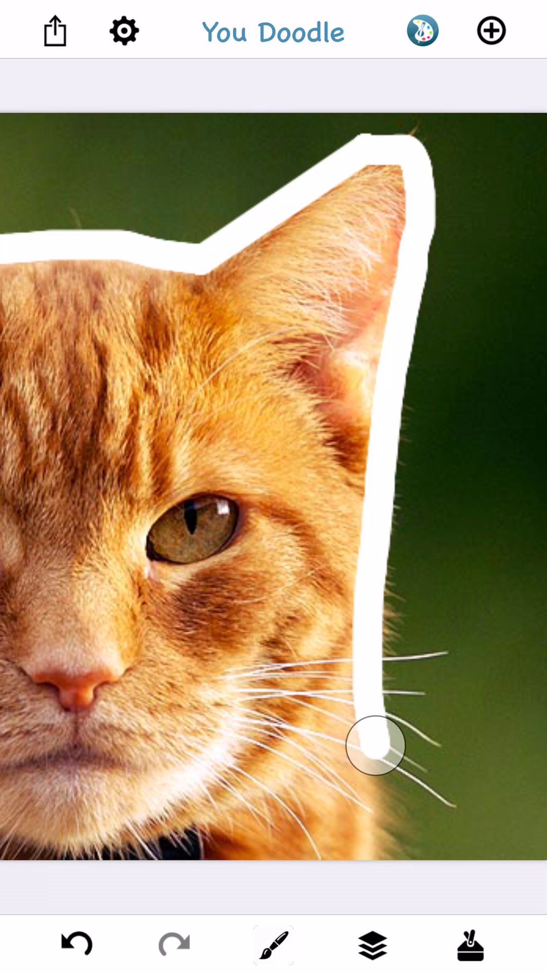
{"action": "scroll", "coordinate": [342, 532], "scroll_direction": "down", "scroll_amount": 3}
{"action": "scroll", "coordinate": [240, 335], "scroll_direction": "up", "scroll_amount": 3}
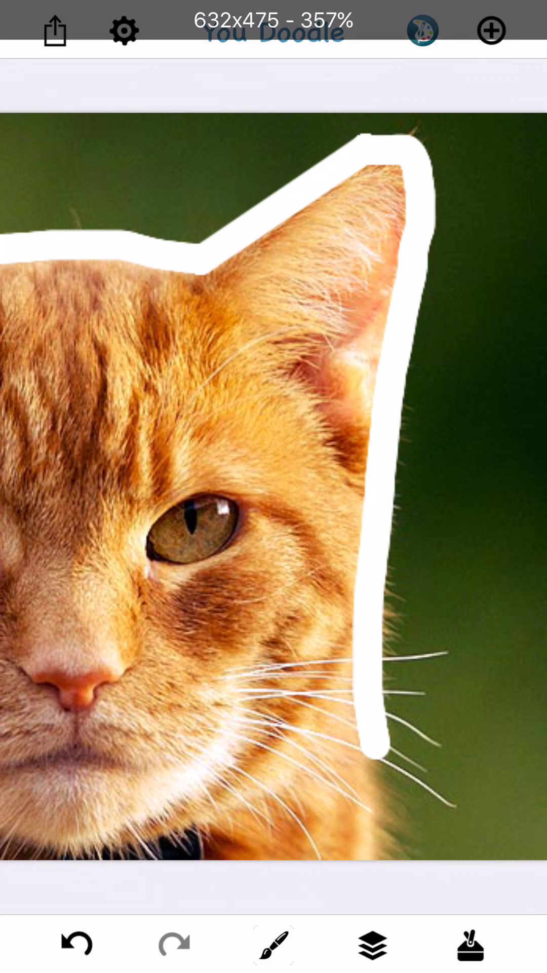
{"action": "scroll", "coordinate": [220, 525], "scroll_direction": "left", "scroll_amount": 5}
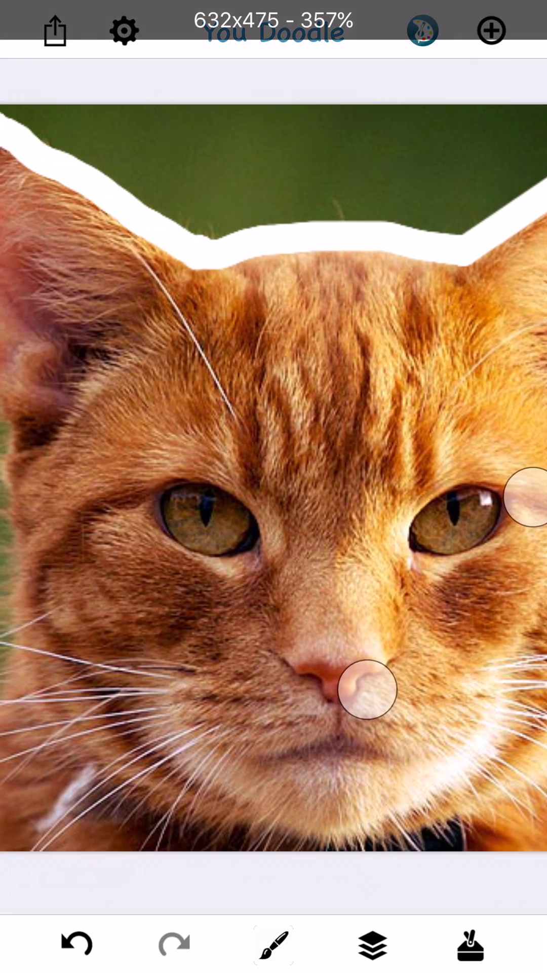
With line mode off, outline the left ear and left side of the face
{"action": "left_click", "coordinate": [274, 944]}
{"action": "left_click", "coordinate": [40, 808]}
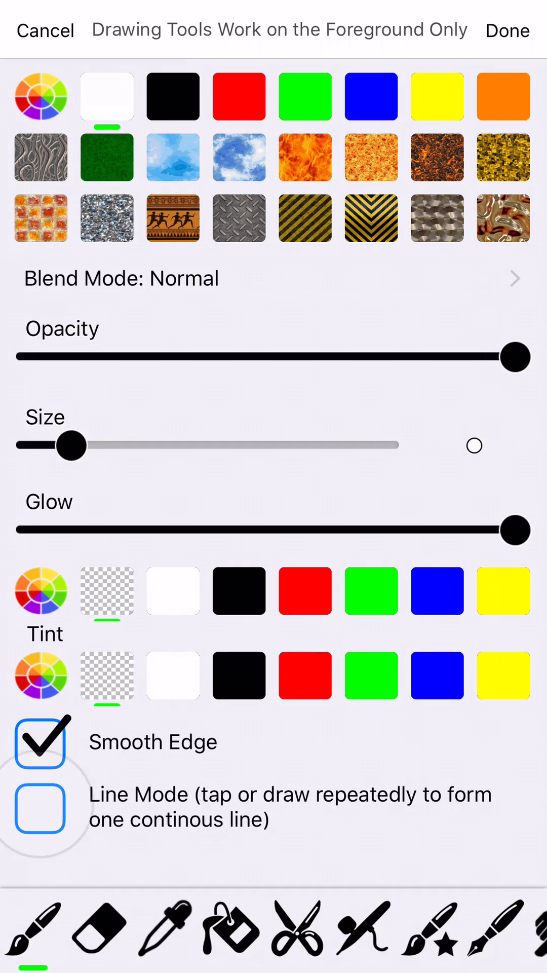
{"action": "left_click", "coordinate": [508, 31]}
{"action": "scroll", "coordinate": [366, 517], "scroll_direction": "up", "scroll_amount": 4}
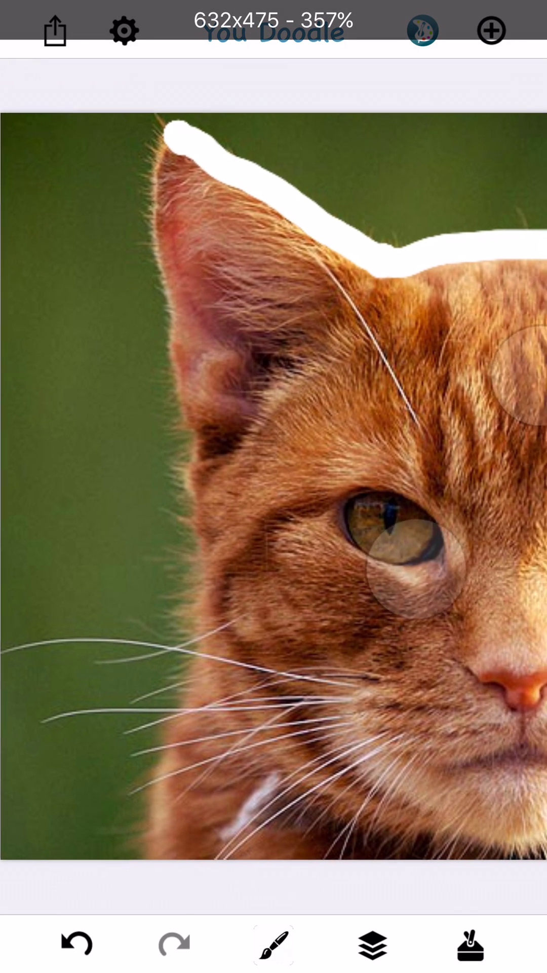
{"action": "mouse_move", "coordinate": [152, 836]}
{"action": "left_mouse_down"}
{"action": "mouse_move", "coordinate": [205, 610]}
{"action": "mouse_move", "coordinate": [167, 137]}
{"action": "left_mouse_up"}
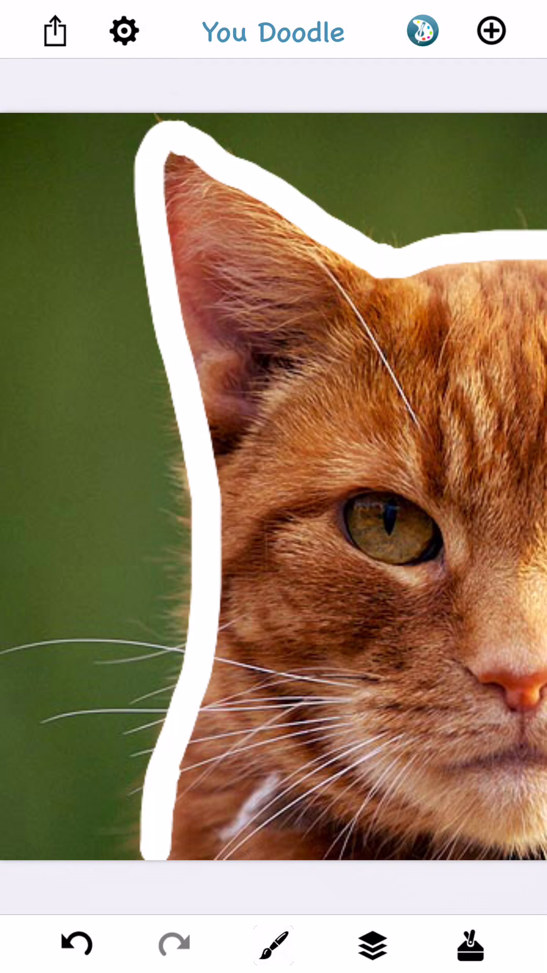
{"action": "scroll", "coordinate": [304, 495], "scroll_direction": "down", "scroll_amount": 3}
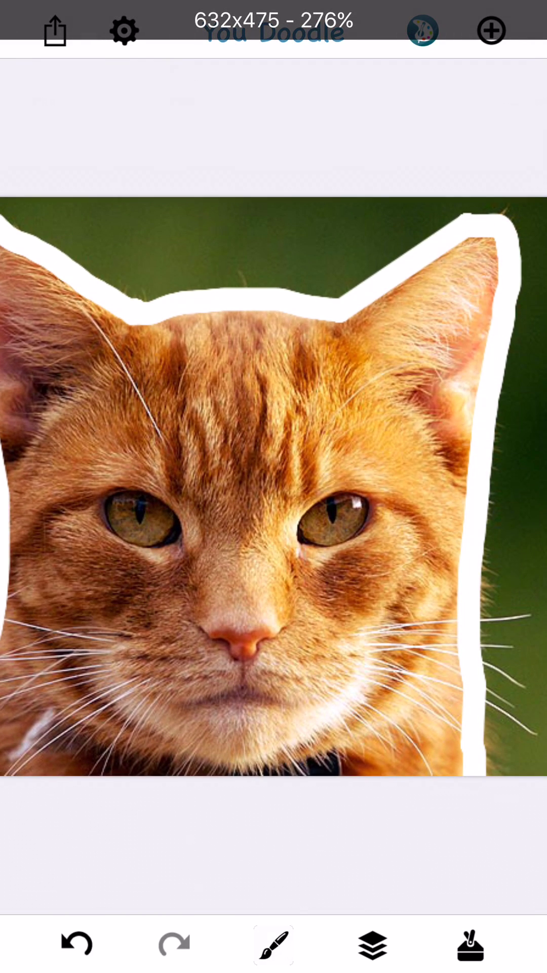
{"action": "scroll", "coordinate": [251, 495], "scroll_direction": "down", "scroll_amount": 1}
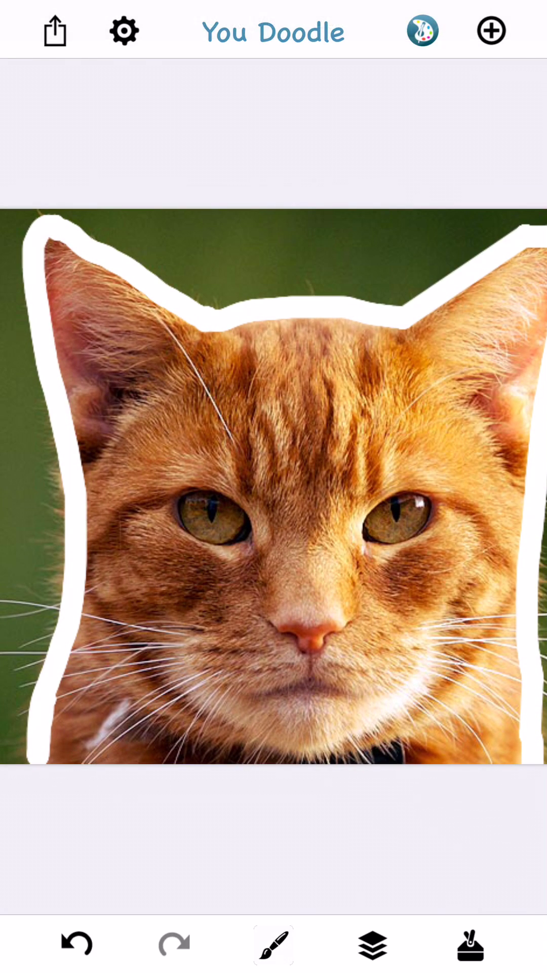
Thin the brush and draw six white whiskers fanning from the left cheek
{"action": "left_click", "coordinate": [274, 945]}
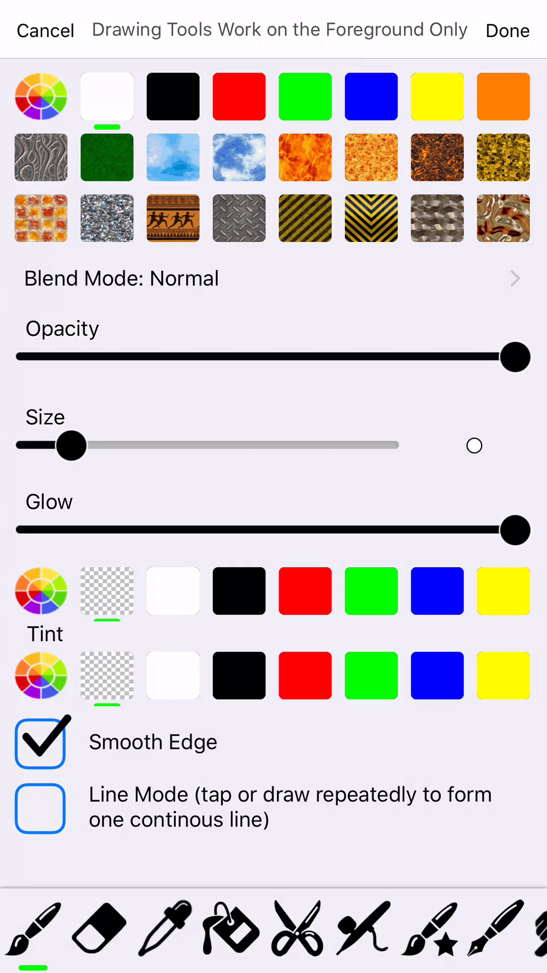
{"action": "left_click_drag", "start_coordinate": [71, 444], "coordinate": [39, 444]}
{"action": "left_click", "coordinate": [509, 30]}
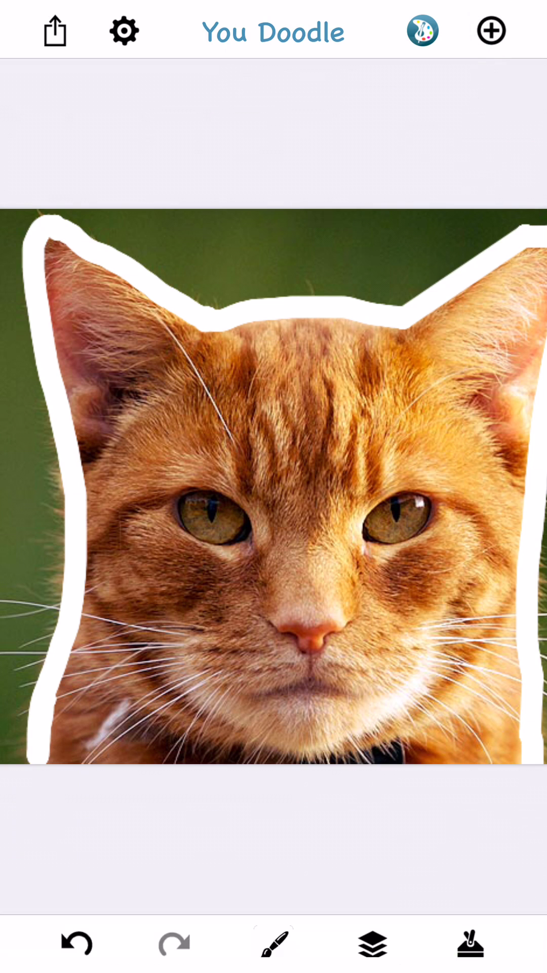
{"action": "left_click_drag", "start_coordinate": [203, 642], "coordinate": [11, 604]}
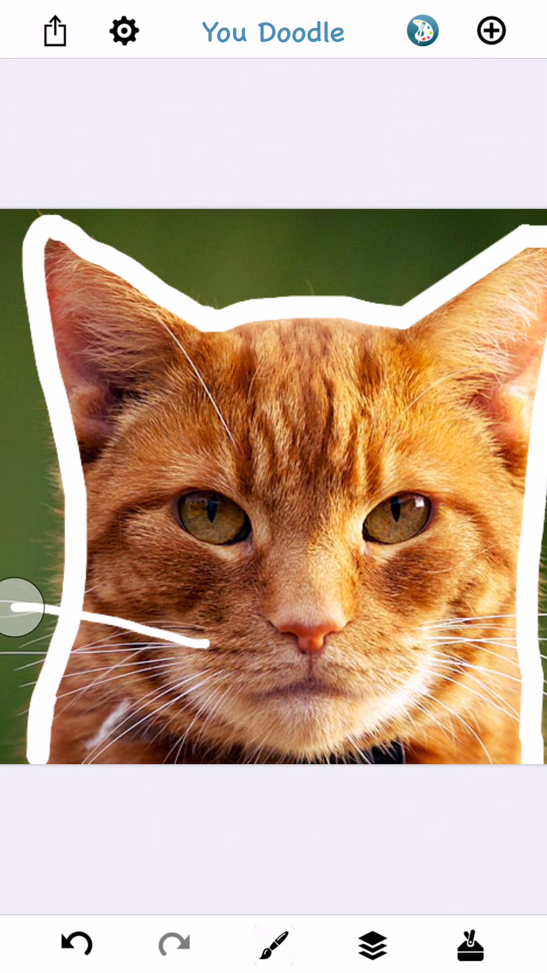
{"action": "left_click_drag", "start_coordinate": [209, 646], "coordinate": [15, 652]}
{"action": "left_click_drag", "start_coordinate": [197, 653], "coordinate": [19, 693]}
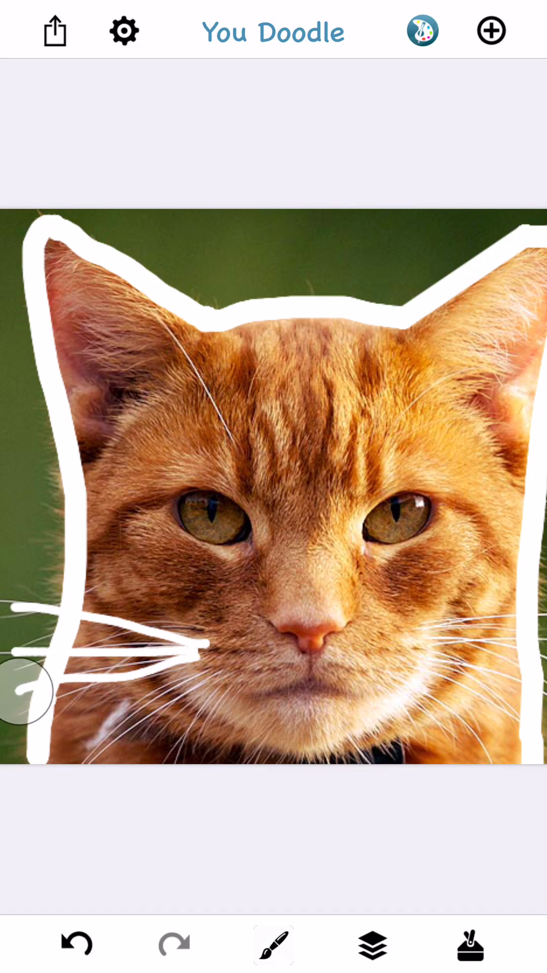
{"action": "left_click_drag", "start_coordinate": [175, 666], "coordinate": [73, 705]}
{"action": "mouse_move", "coordinate": [202, 654]}
{"action": "left_mouse_down"}
{"action": "mouse_move", "coordinate": [46, 748]}
{"action": "mouse_move", "coordinate": [94, 756]}
{"action": "left_mouse_up"}
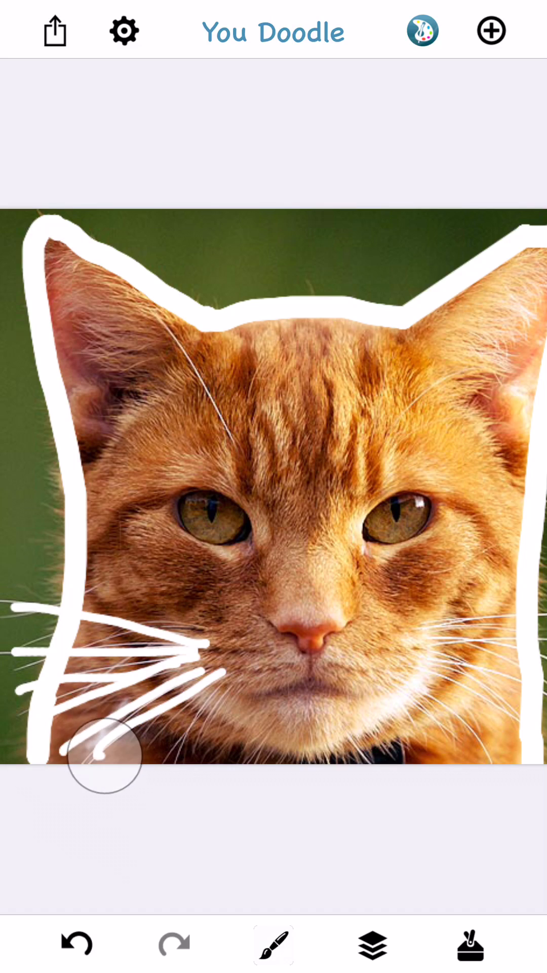
{"action": "left_click_drag", "start_coordinate": [224, 684], "coordinate": [153, 760]}
Draw five white whiskers fanning out from the right cheek
{"action": "left_click_drag", "start_coordinate": [227, 464], "coordinate": [114, 472]}
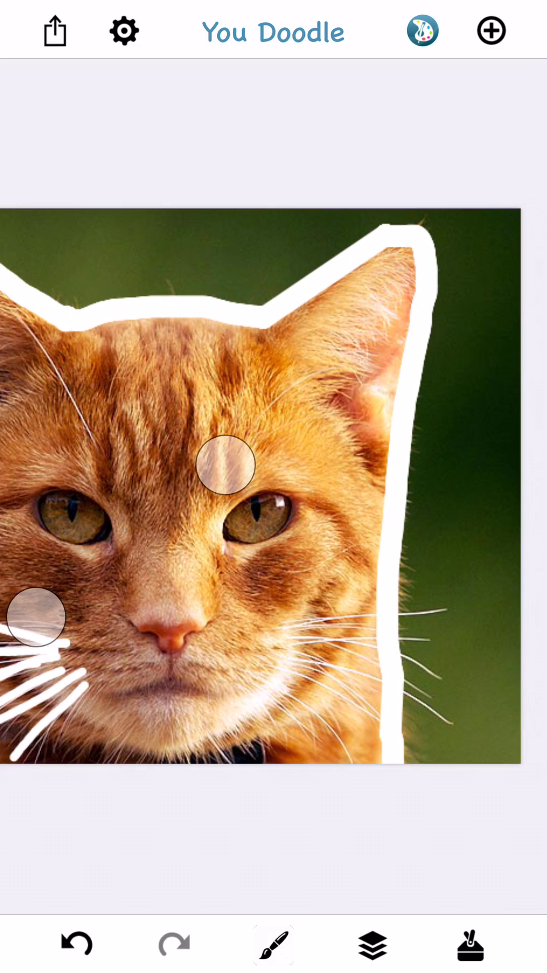
{"action": "left_click_drag", "start_coordinate": [292, 627], "coordinate": [462, 622]}
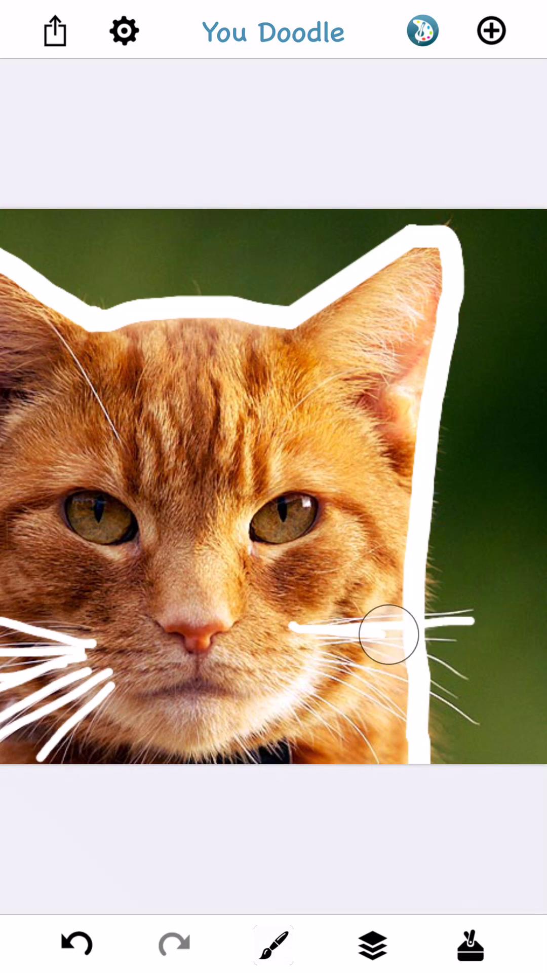
{"action": "left_click_drag", "start_coordinate": [300, 647], "coordinate": [460, 641]}
{"action": "left_click_drag", "start_coordinate": [304, 669], "coordinate": [459, 707]}
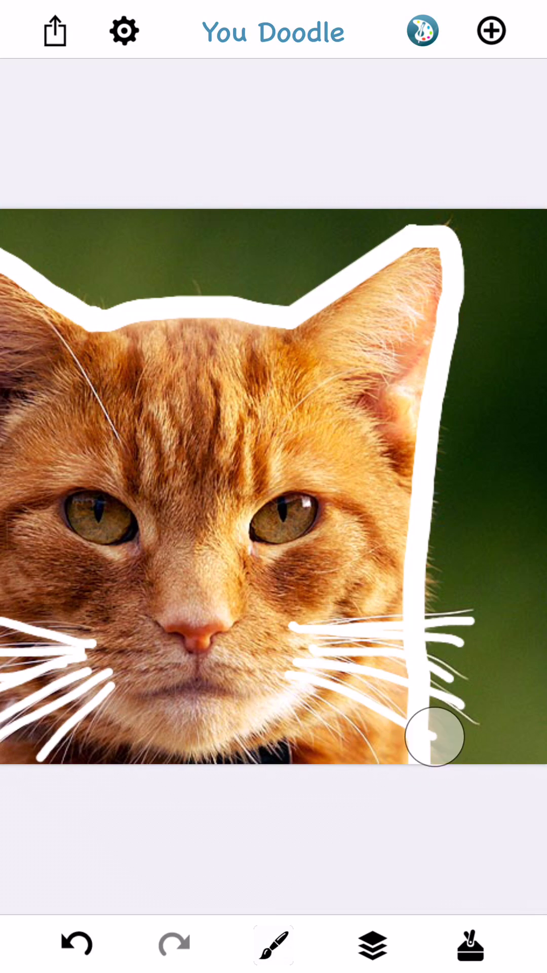
{"action": "left_click_drag", "start_coordinate": [297, 688], "coordinate": [433, 737]}
{"action": "left_click_drag", "start_coordinate": [319, 703], "coordinate": [403, 756]}
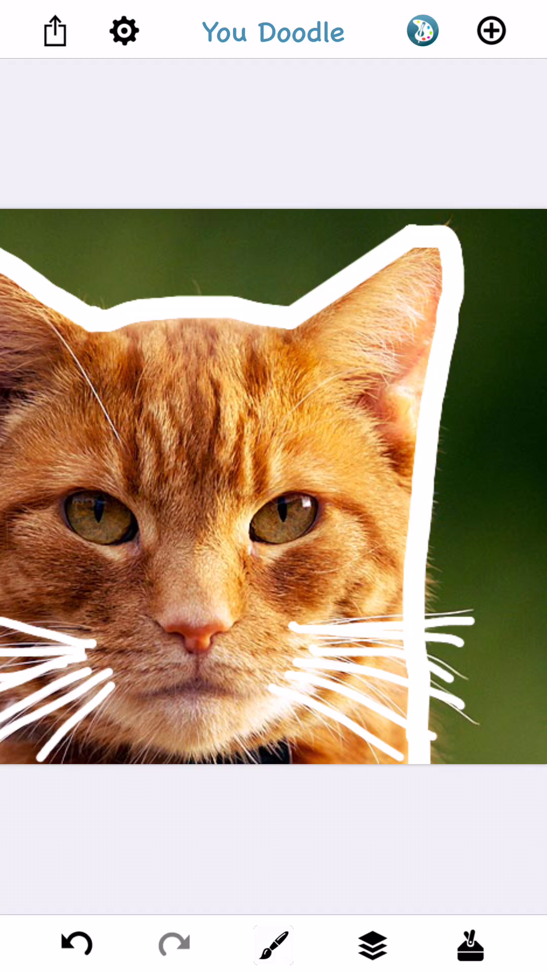
{"action": "scroll", "coordinate": [274, 486], "scroll_direction": "down", "scroll_amount": 2}
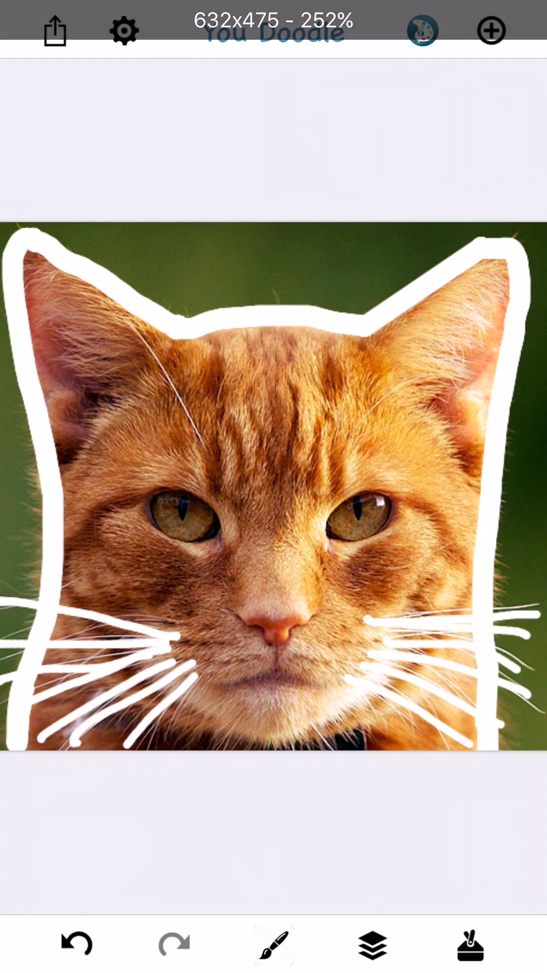
Draw white inner-edge lines in both ears, plus a short extra stroke in each
{"action": "mouse_move", "coordinate": [57, 459]}
{"action": "left_mouse_down"}
{"action": "mouse_move", "coordinate": [134, 398]}
{"action": "mouse_move", "coordinate": [164, 330]}
{"action": "left_mouse_up"}
{"action": "left_click_drag", "start_coordinate": [357, 334], "coordinate": [490, 502]}
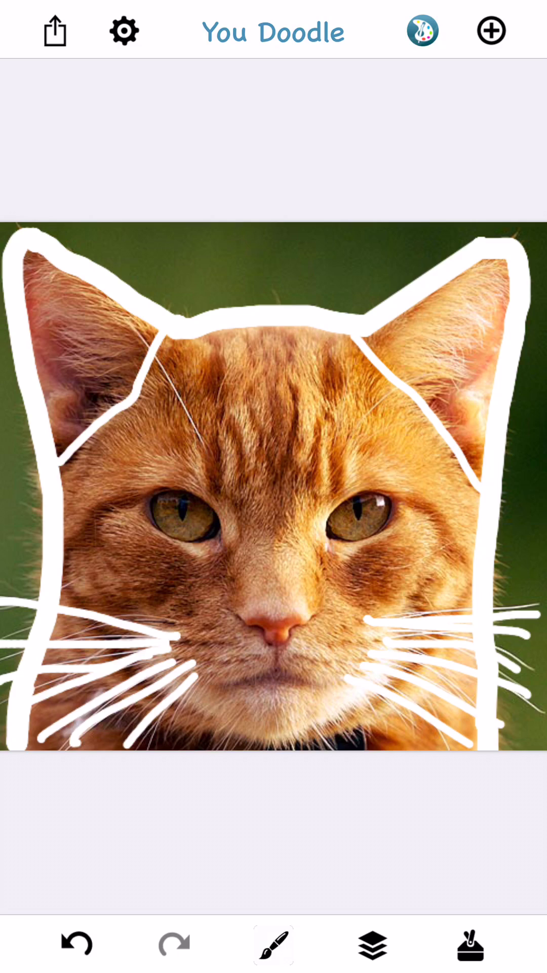
{"action": "left_click_drag", "start_coordinate": [430, 411], "coordinate": [497, 357]}
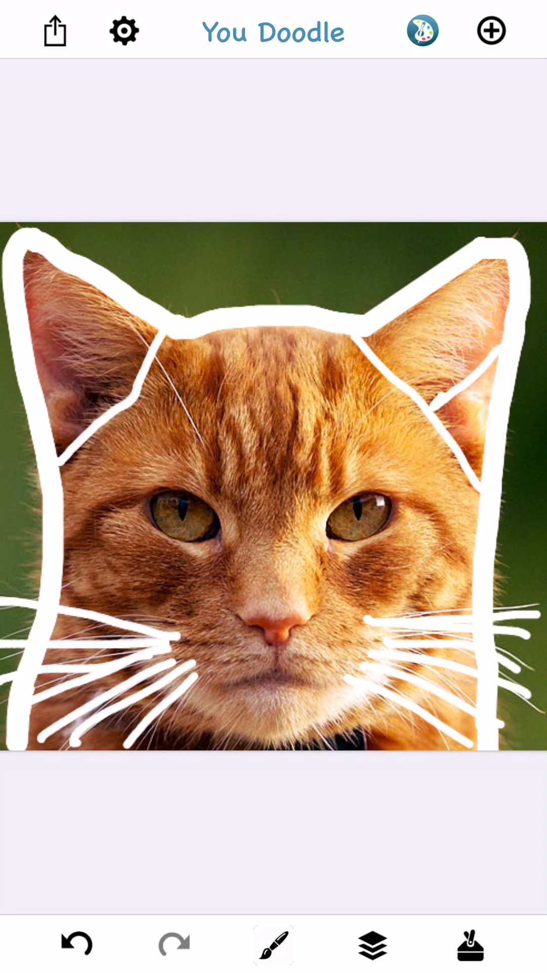
{"action": "left_click_drag", "start_coordinate": [35, 350], "coordinate": [114, 403]}
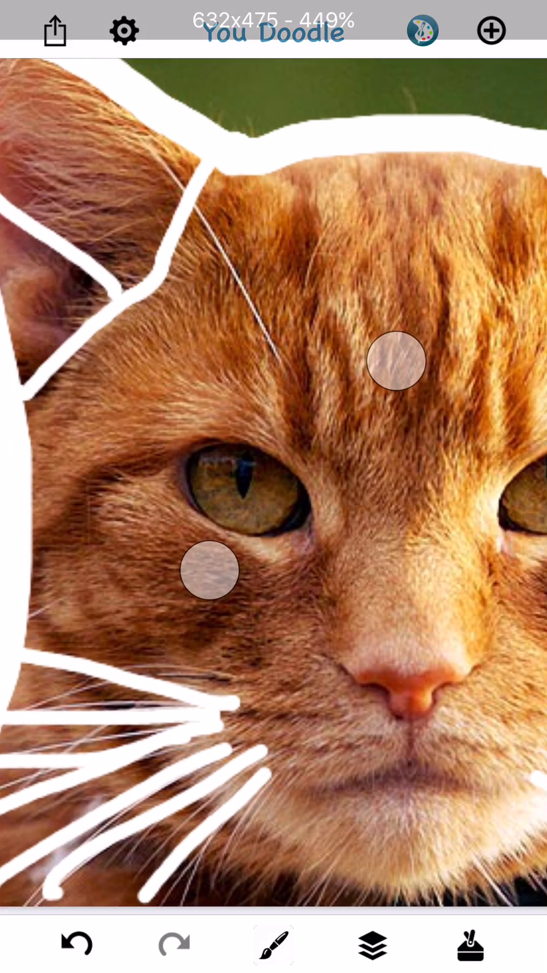
{"action": "scroll", "coordinate": [213, 471], "scroll_direction": "up", "scroll_amount": 10}
Outline both cat eyes in white and add a pupil to each
{"action": "mouse_move", "coordinate": [106, 460]}
{"action": "left_mouse_down"}
{"action": "mouse_move", "coordinate": [141, 521]}
{"action": "mouse_move", "coordinate": [140, 411]}
{"action": "mouse_move", "coordinate": [106, 487]}
{"action": "left_mouse_up"}
{"action": "left_click_drag", "start_coordinate": [212, 395], "coordinate": [235, 417]}
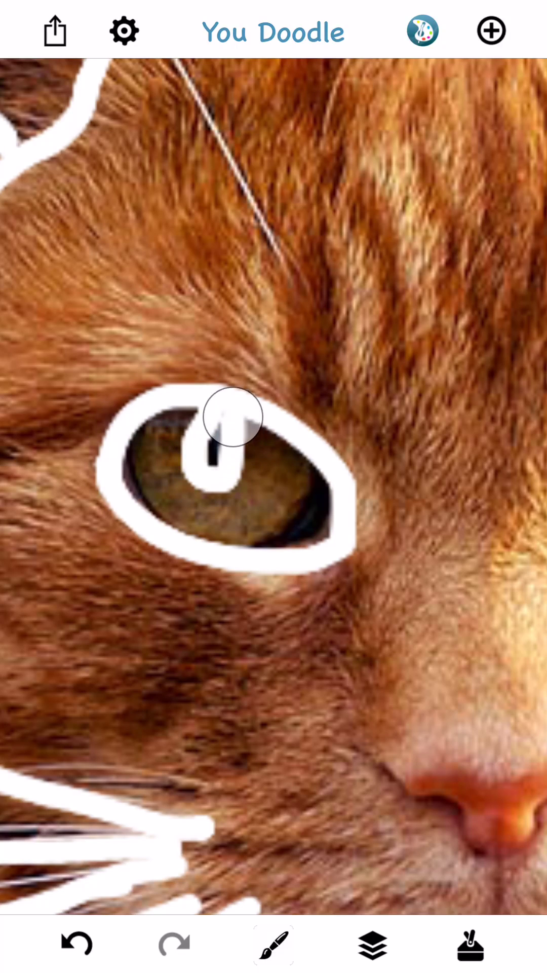
{"action": "left_click_drag", "start_coordinate": [457, 471], "coordinate": [137, 342]}
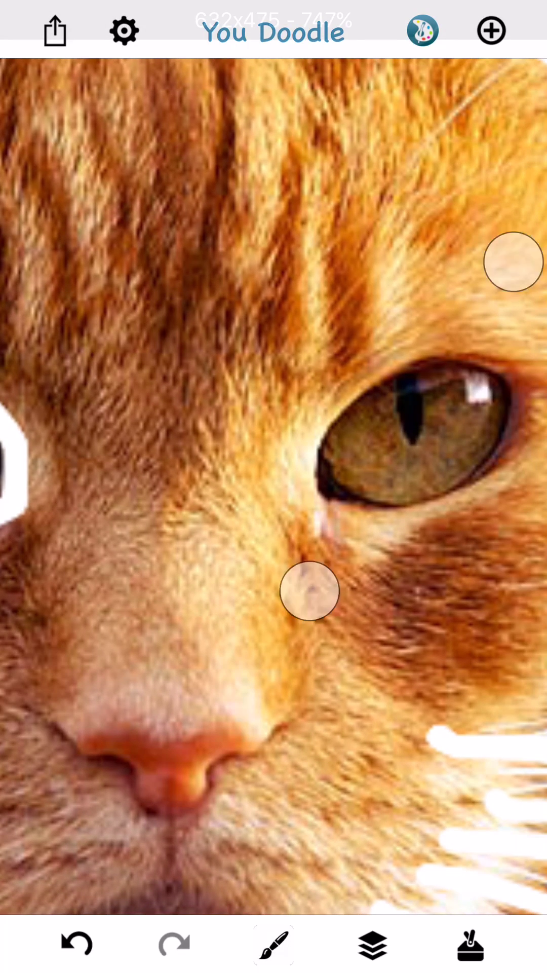
{"action": "left_click_drag", "start_coordinate": [380, 380], "coordinate": [349, 357]}
{"action": "mouse_move", "coordinate": [218, 536]}
{"action": "left_mouse_down"}
{"action": "mouse_move", "coordinate": [295, 380]}
{"action": "mouse_move", "coordinate": [171, 502]}
{"action": "left_mouse_up"}
{"action": "left_click_drag", "start_coordinate": [251, 456], "coordinate": [278, 407]}
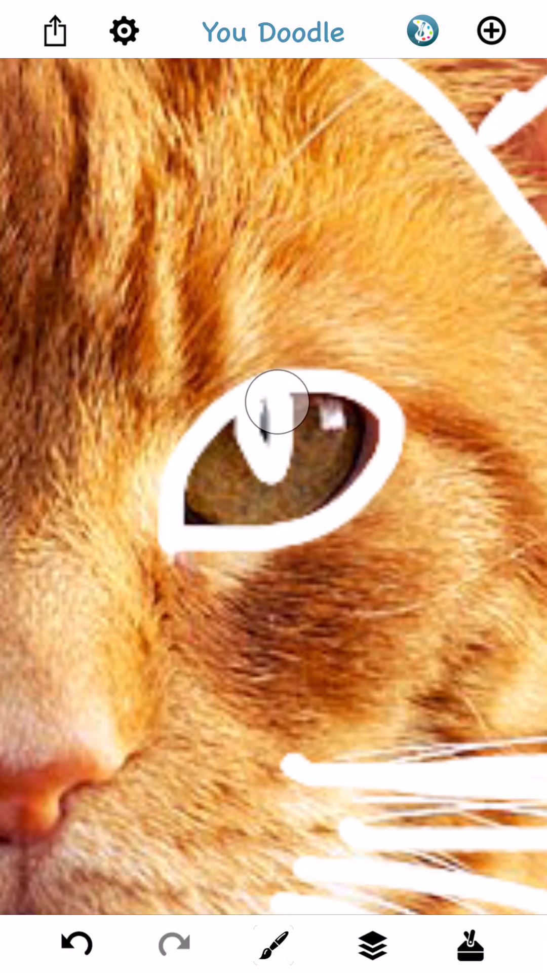
Draw the nose outline, the mouth line, and a stroke joining them
{"action": "mouse_move", "coordinate": [364, 547]}
{"action": "left_mouse_down"}
{"action": "mouse_move", "coordinate": [280, 582]}
{"action": "mouse_move", "coordinate": [266, 577]}
{"action": "left_mouse_up"}
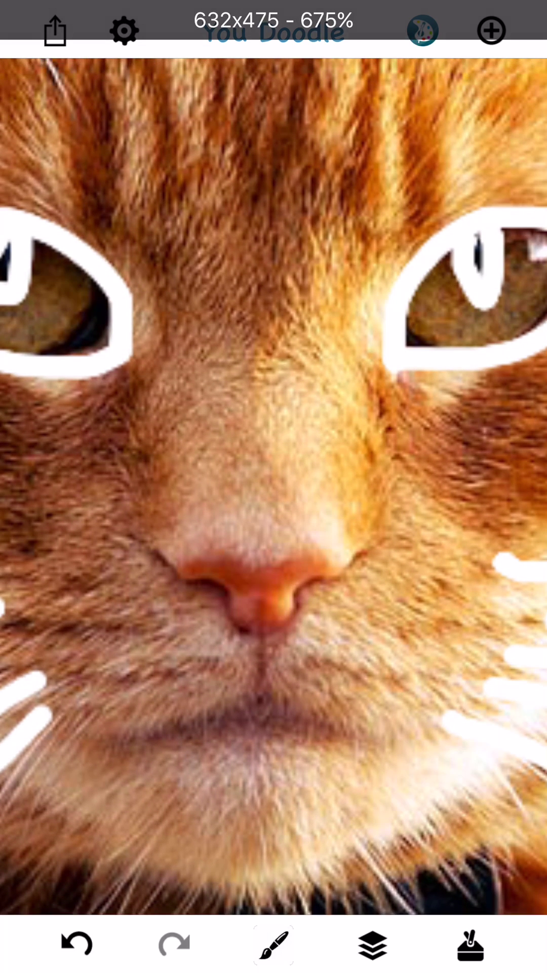
{"action": "mouse_move", "coordinate": [361, 377]}
{"action": "left_mouse_down"}
{"action": "mouse_move", "coordinate": [236, 593]}
{"action": "mouse_move", "coordinate": [171, 380]}
{"action": "left_mouse_up"}
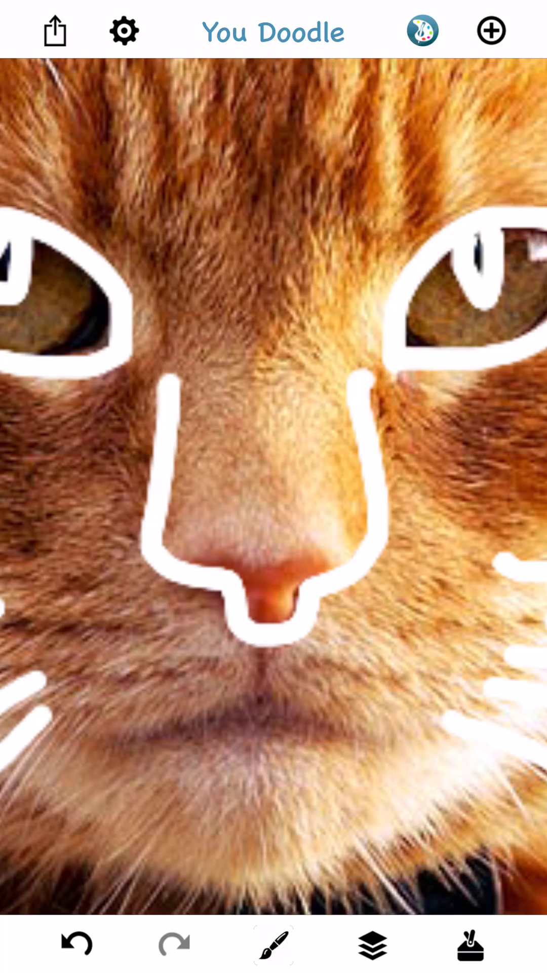
{"action": "left_click_drag", "start_coordinate": [107, 749], "coordinate": [418, 756]}
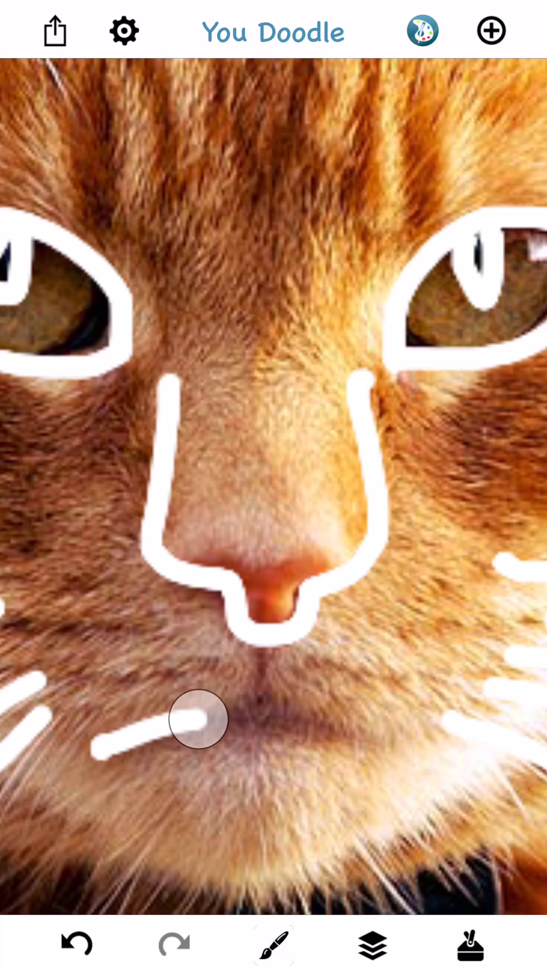
{"action": "left_click_drag", "start_coordinate": [267, 623], "coordinate": [267, 718]}
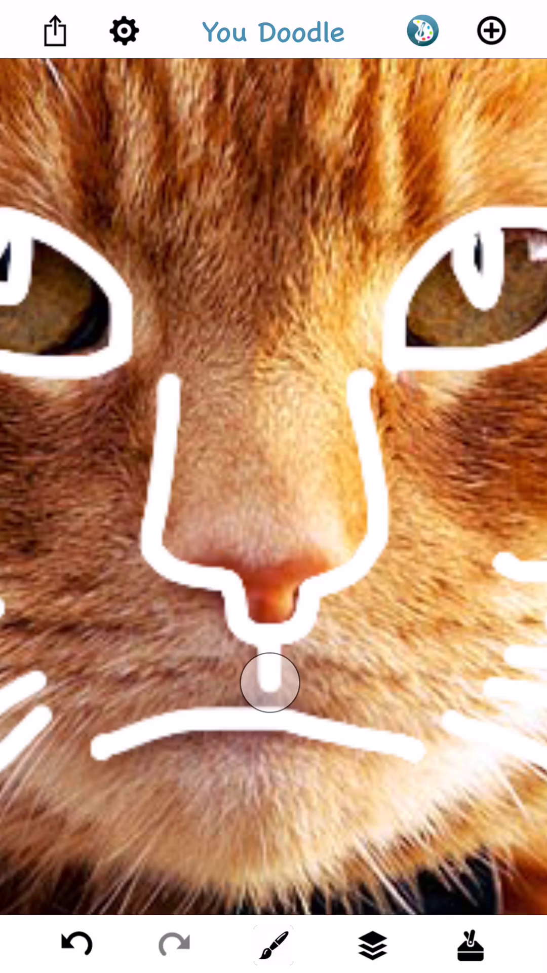
{"action": "scroll", "coordinate": [319, 532], "scroll_direction": "down", "scroll_amount": 5}
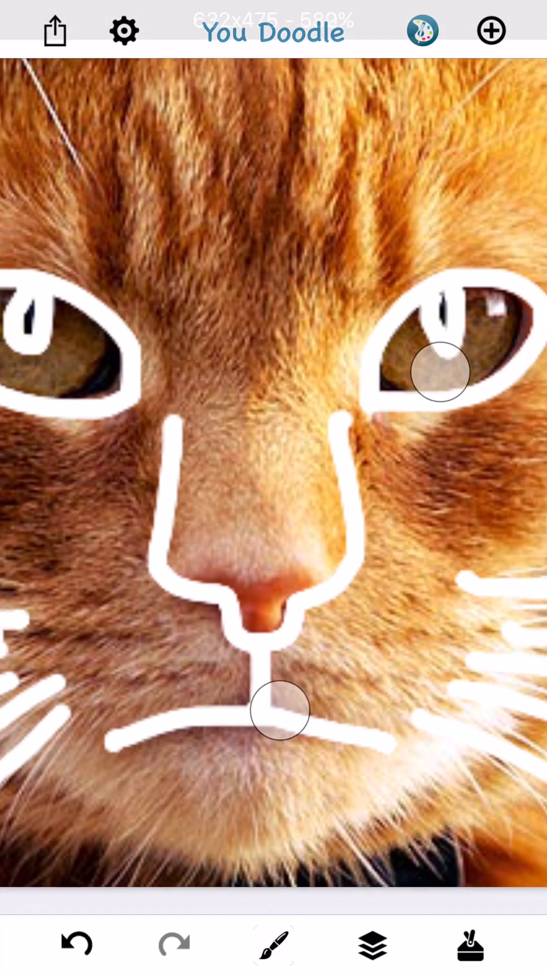
{"action": "scroll", "coordinate": [304, 494], "scroll_direction": "down", "scroll_amount": 4}
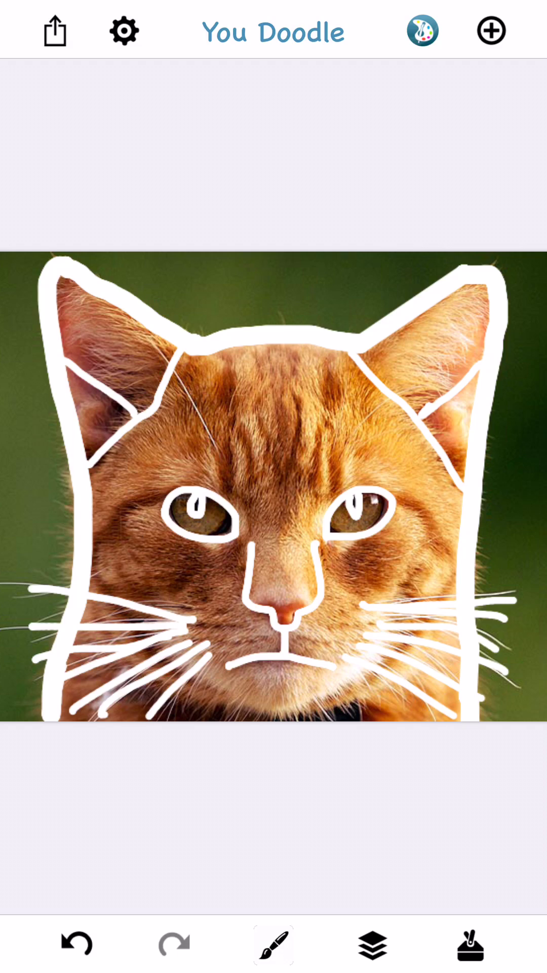
{"action": "scroll", "coordinate": [274, 531], "scroll_direction": "up", "scroll_amount": 5}
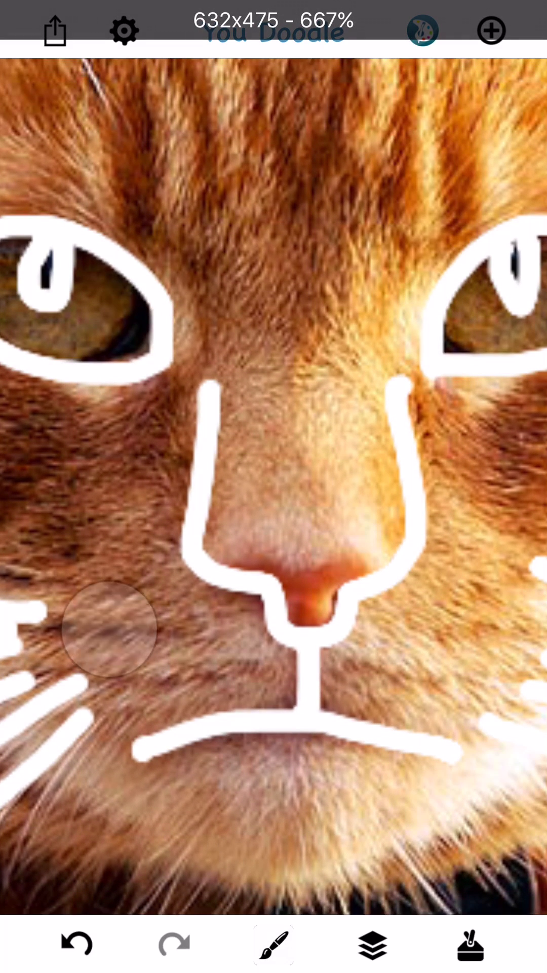
Tap five white dots on the left cheek and five on the right
{"action": "left_click", "coordinate": [110, 627]}
{"action": "left_click", "coordinate": [175, 624]}
{"action": "left_click", "coordinate": [217, 673]}
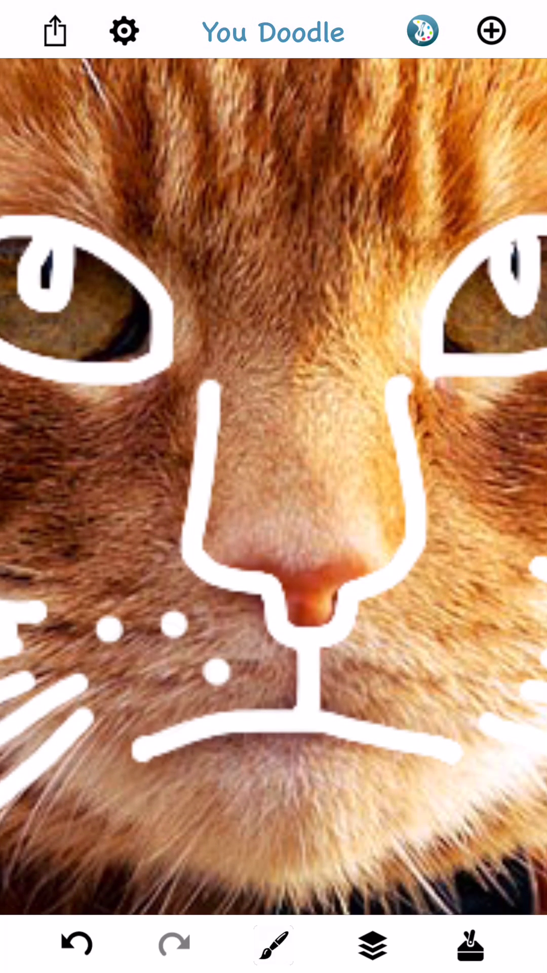
{"action": "left_click", "coordinate": [111, 677]}
{"action": "left_click", "coordinate": [152, 677]}
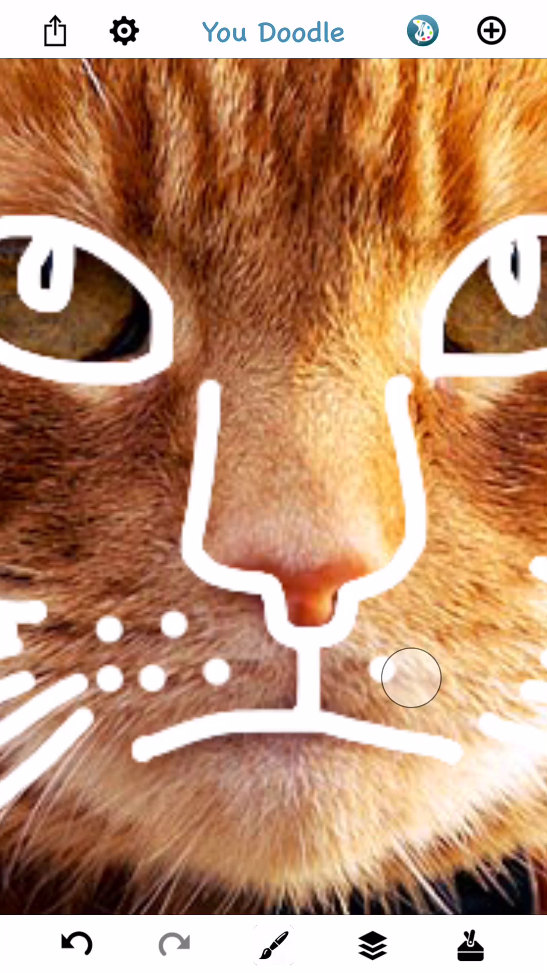
{"action": "left_click", "coordinate": [410, 678]}
{"action": "left_click", "coordinate": [451, 682]}
{"action": "left_click", "coordinate": [428, 624]}
{"action": "left_click", "coordinate": [384, 672]}
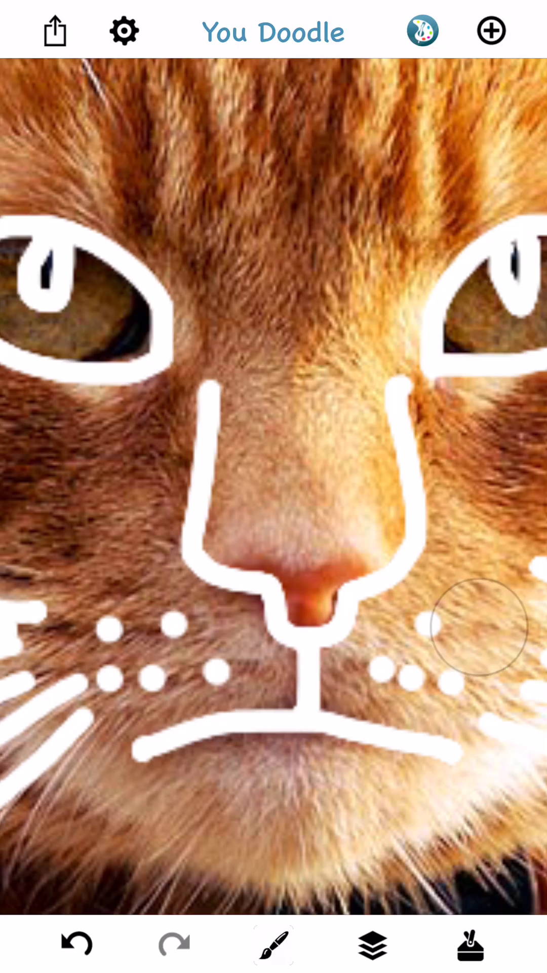
{"action": "left_click", "coordinate": [480, 626]}
{"action": "scroll", "coordinate": [365, 532], "scroll_direction": "down", "scroll_amount": 3}
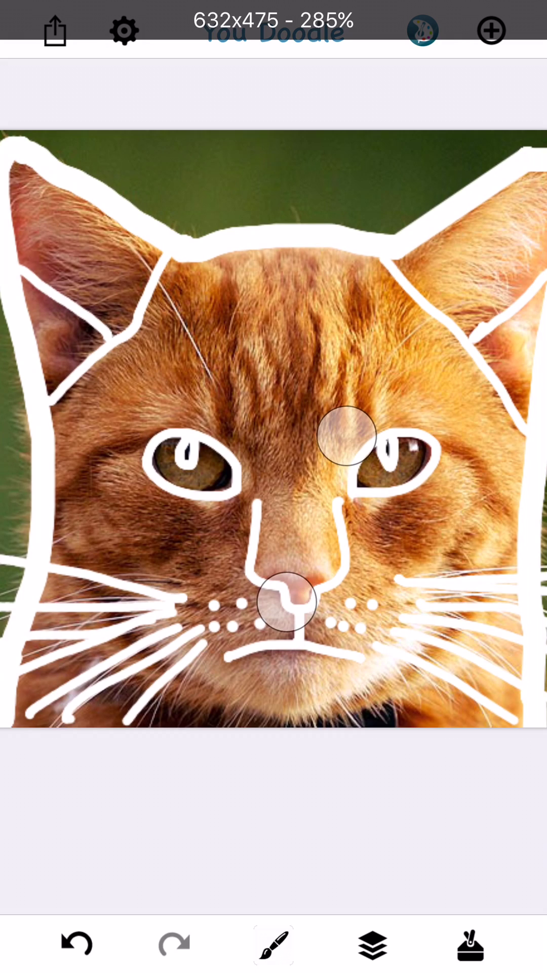
{"action": "scroll", "coordinate": [312, 525], "scroll_direction": "down", "scroll_amount": 2}
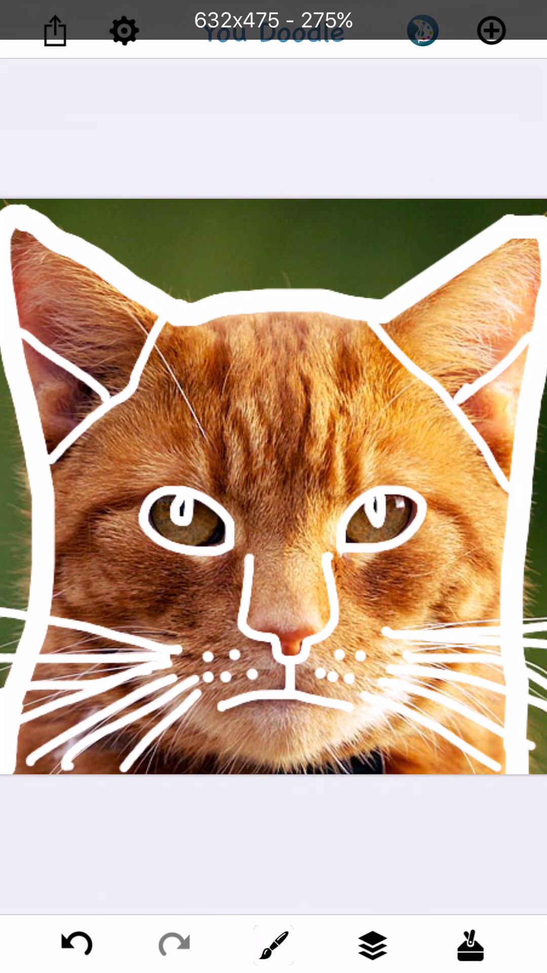
{"action": "scroll", "coordinate": [401, 428], "scroll_direction": "down", "scroll_amount": 2}
Change the background from the cat photo to solid black
{"action": "left_click", "coordinate": [372, 943]}
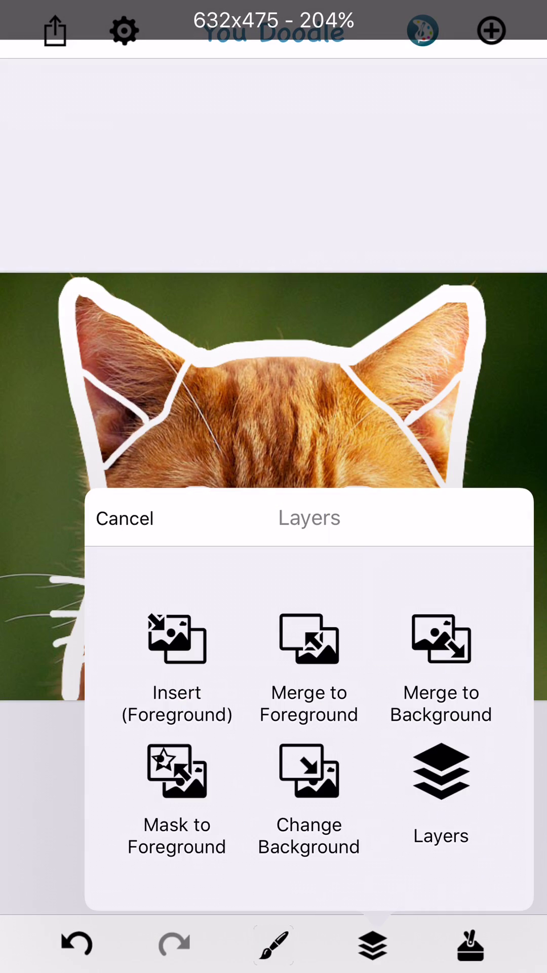
{"action": "left_click", "coordinate": [309, 799]}
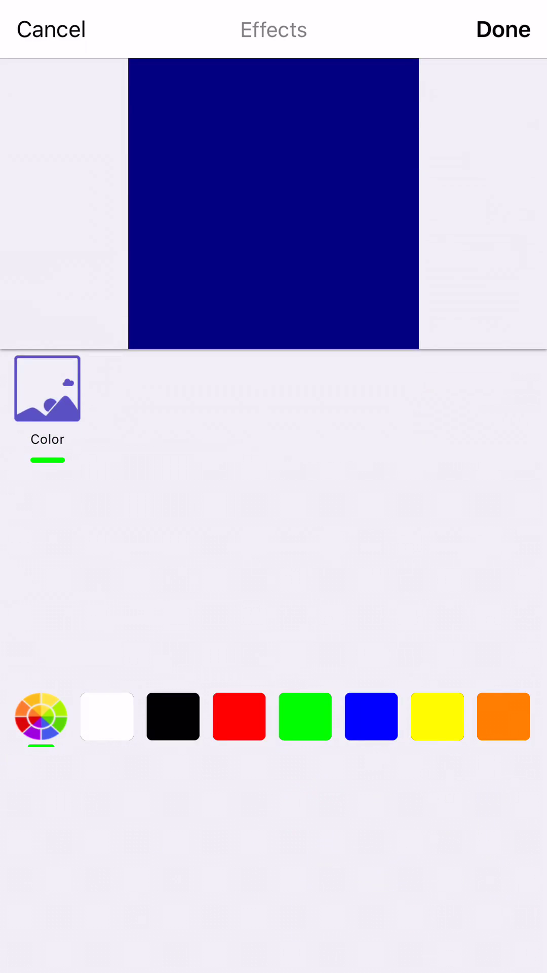
{"action": "left_click", "coordinate": [172, 716]}
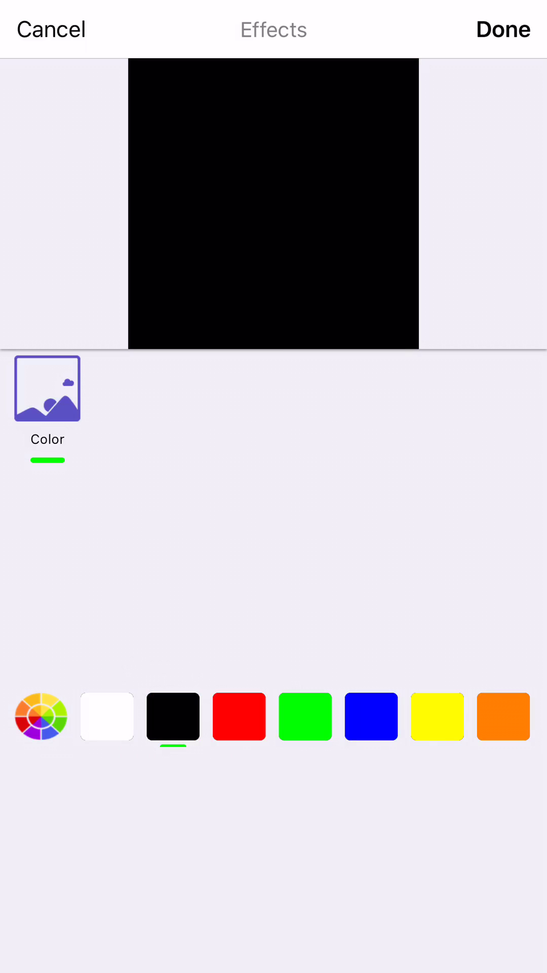